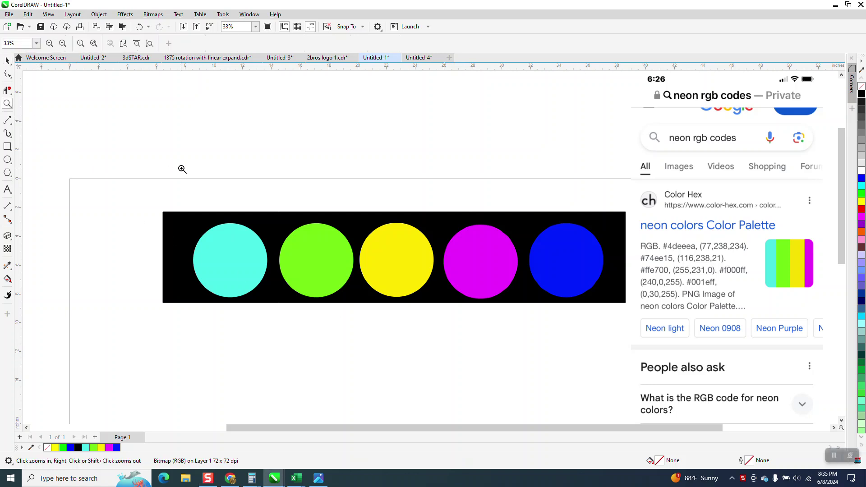
# Step: Zoom in on the neon circles and select the cyan one to check its colour
pyautogui.moveTo(167, 176)
pyautogui.mouseDown()
pyautogui.moveTo(640, 336)
pyautogui.moveTo(623, 332)
pyautogui.mouseUp()
pyautogui.scroll(-1, 325, 244)
pyautogui.scroll(-1, 257, 204)
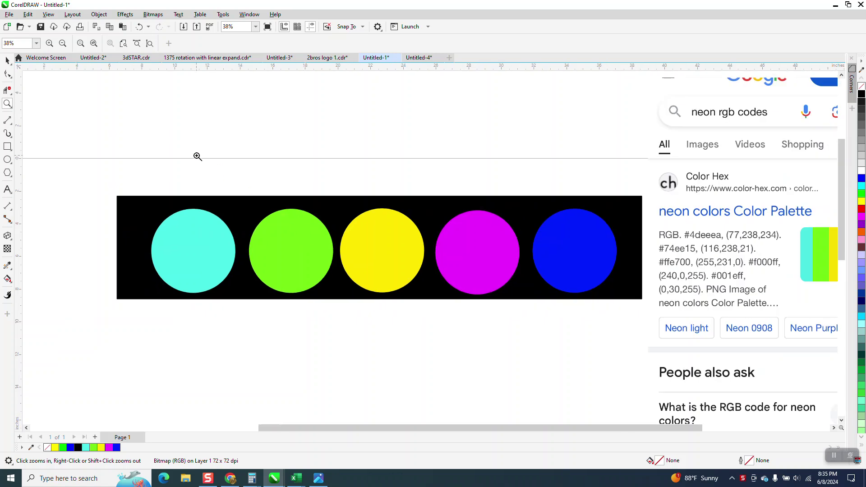
pyautogui.click(7, 59)
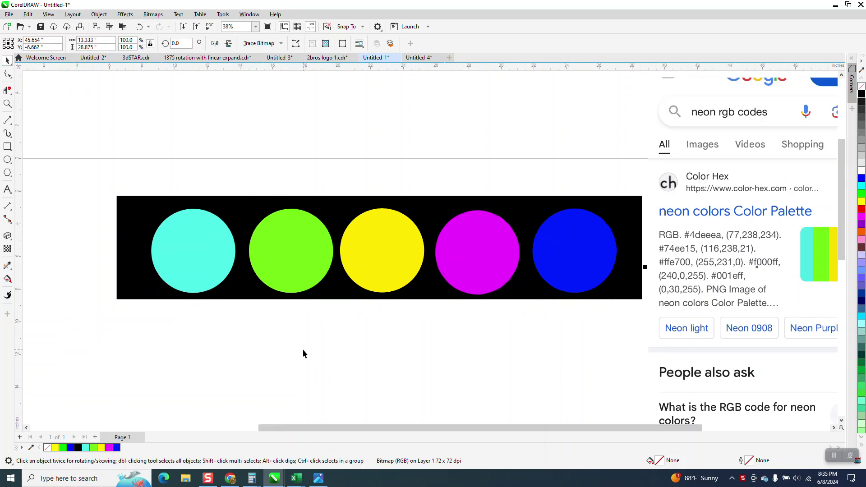
pyautogui.click(206, 254)
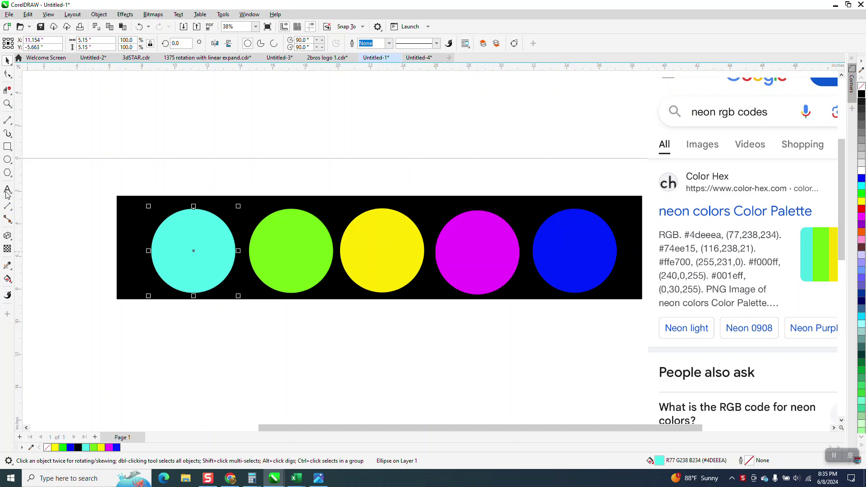
# Step: Draw a circle below the black bar, filled cyan with no outline
pyautogui.click(8, 160)
pyautogui.moveTo(362, 332); pyautogui.dragTo(295, 398)
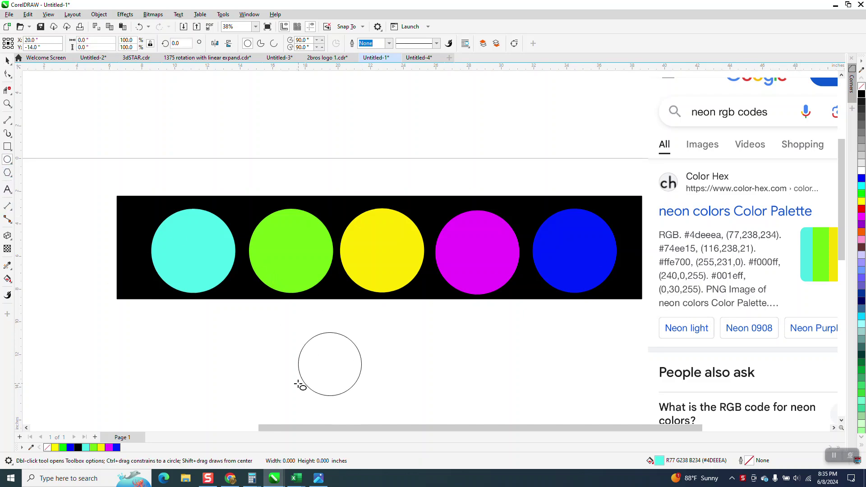
pyautogui.click(862, 186)
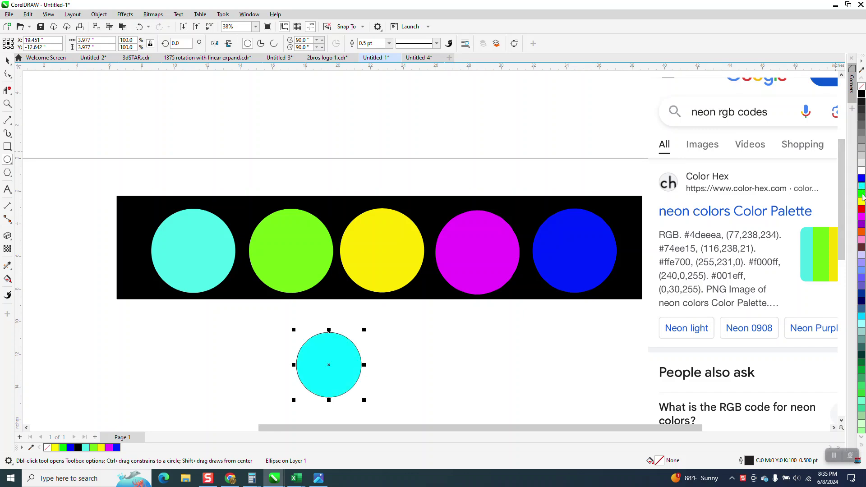
pyautogui.rightClick(861, 87)
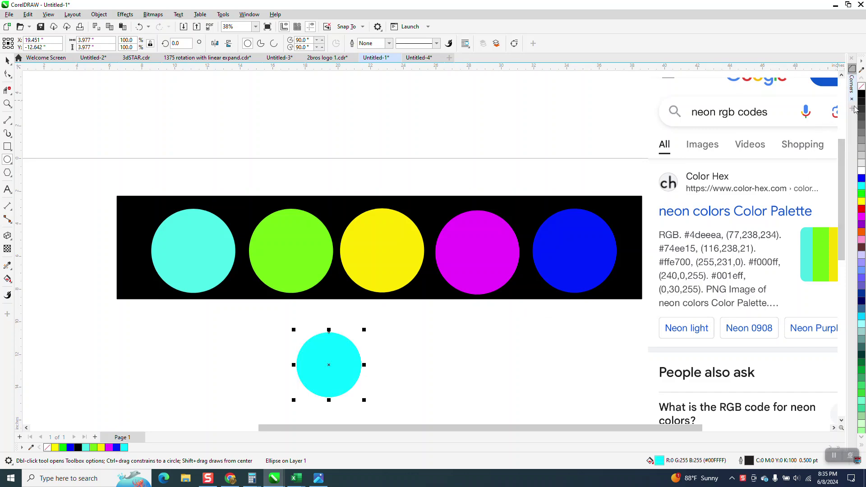
# Step: Set the new circle's fill to neon yellow using RGB 255, 231, 0 in Edit Fill
pyautogui.doubleClick(664, 465)
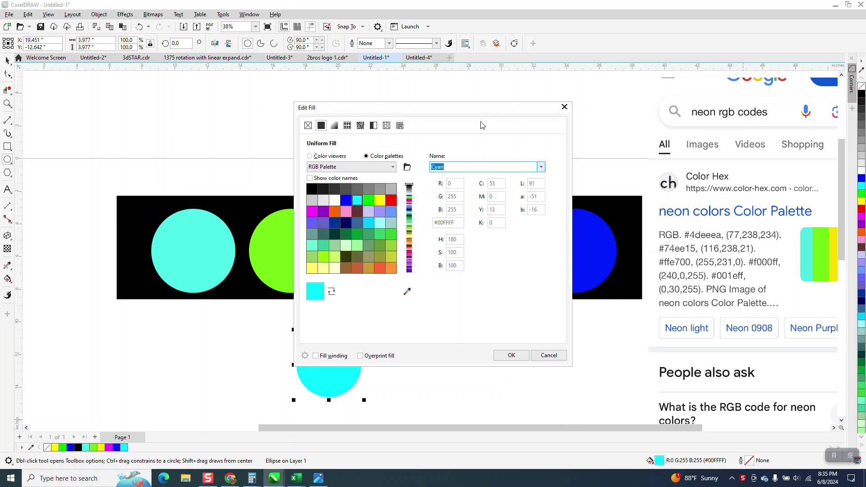
pyautogui.moveTo(485, 107); pyautogui.dragTo(406, 97)
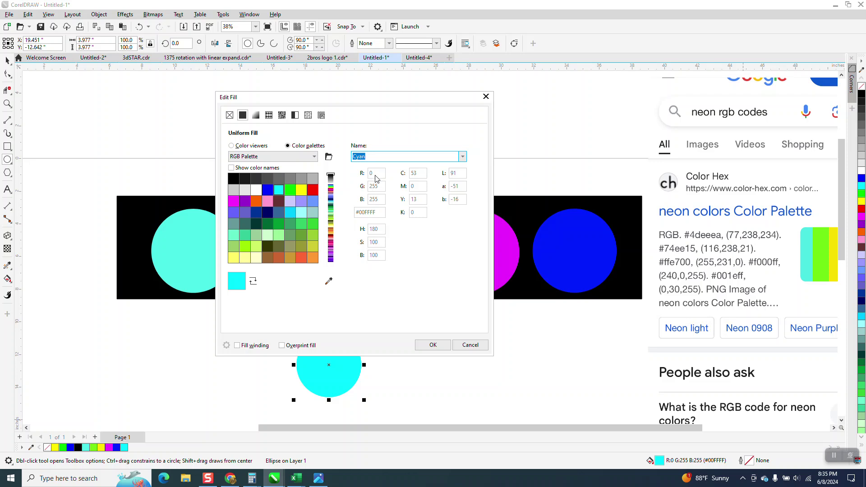
pyautogui.click(463, 160)
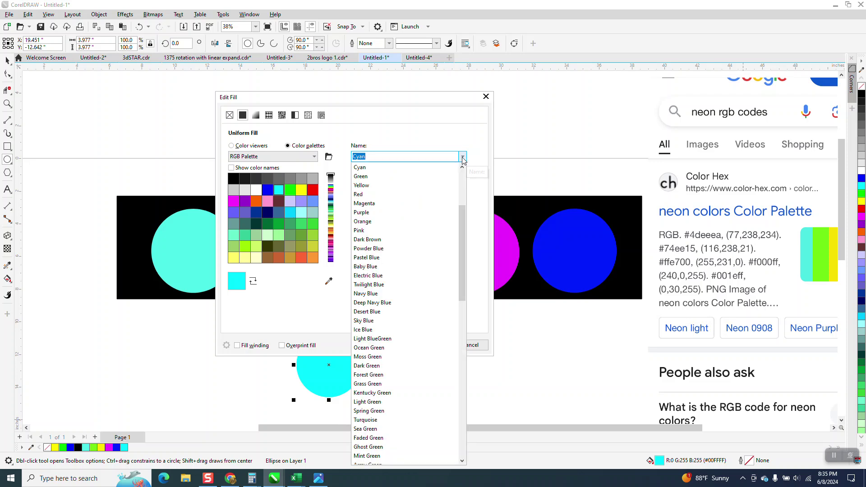
pyautogui.click(232, 145)
pyautogui.write('255')
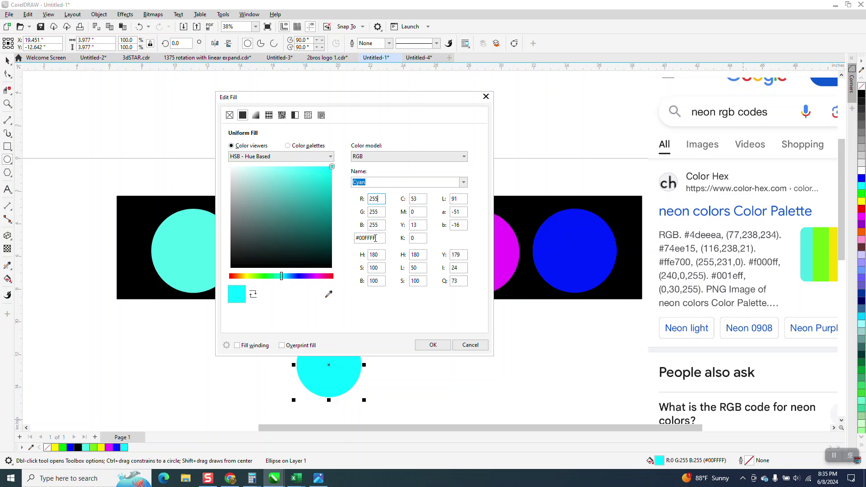
pyautogui.press('Tab')
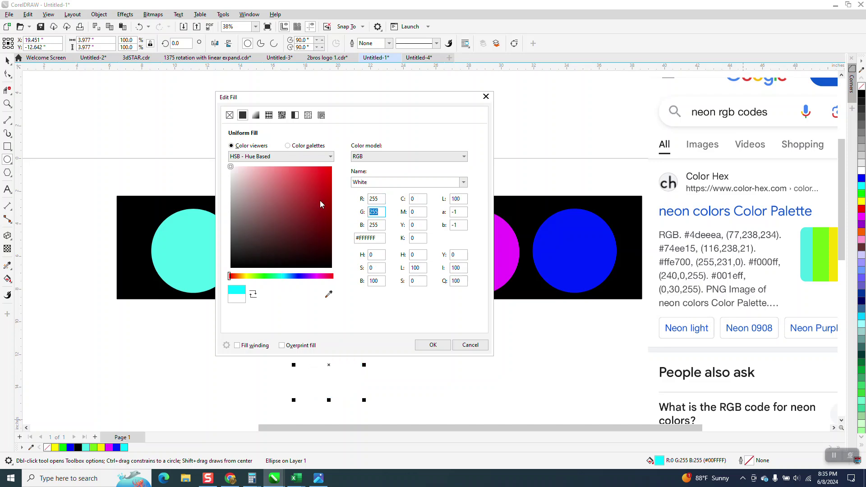
pyautogui.write('231')
pyautogui.press('Tab')
pyautogui.write('0')
pyautogui.press('Return')
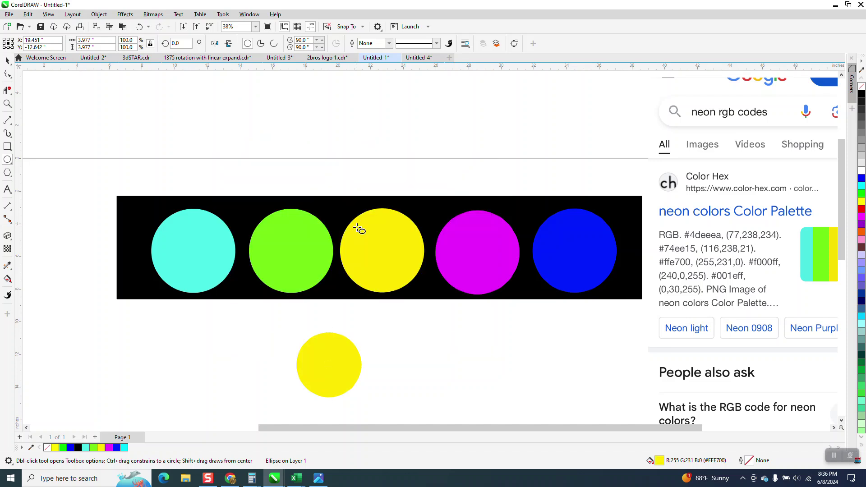
# Step: Delete the yellow test circle, the black background rectangle and the pasted reference screenshot
pyautogui.click(7, 61)
pyautogui.moveTo(331, 352)
pyautogui.mouseDown()
pyautogui.moveTo(457, 302)
pyautogui.moveTo(444, 296)
pyautogui.moveTo(397, 369)
pyautogui.mouseUp()
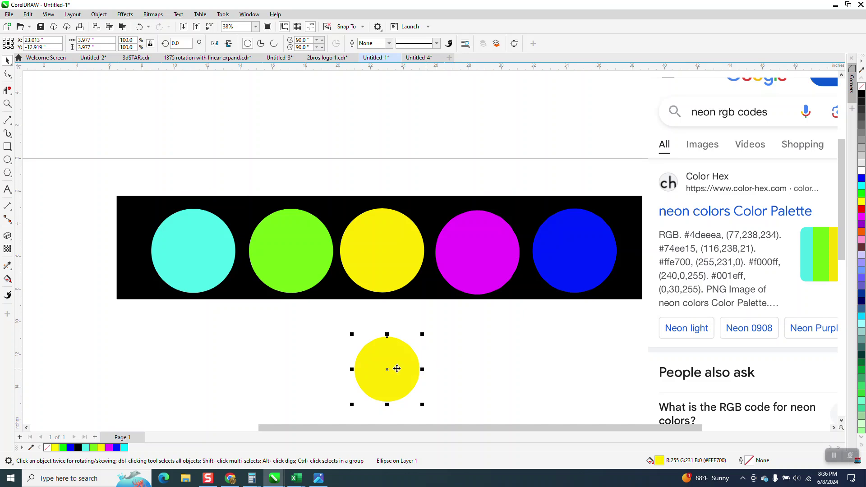
pyautogui.press('Delete')
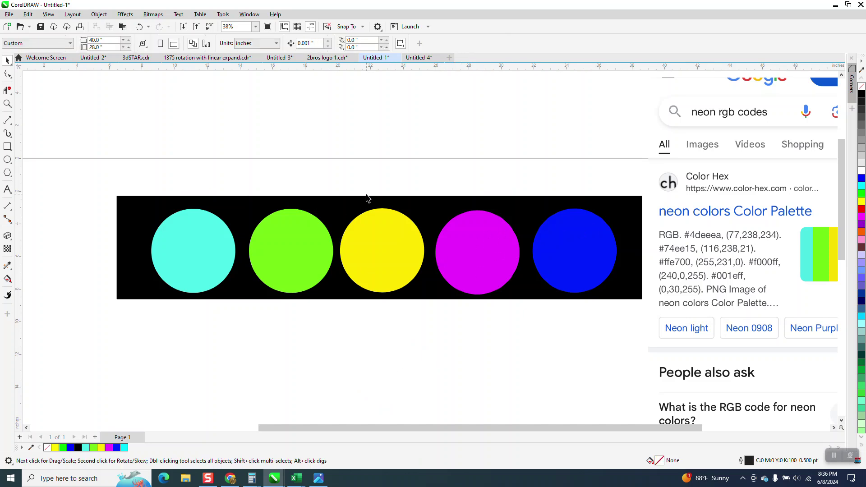
pyautogui.click(492, 206)
pyautogui.press('Delete')
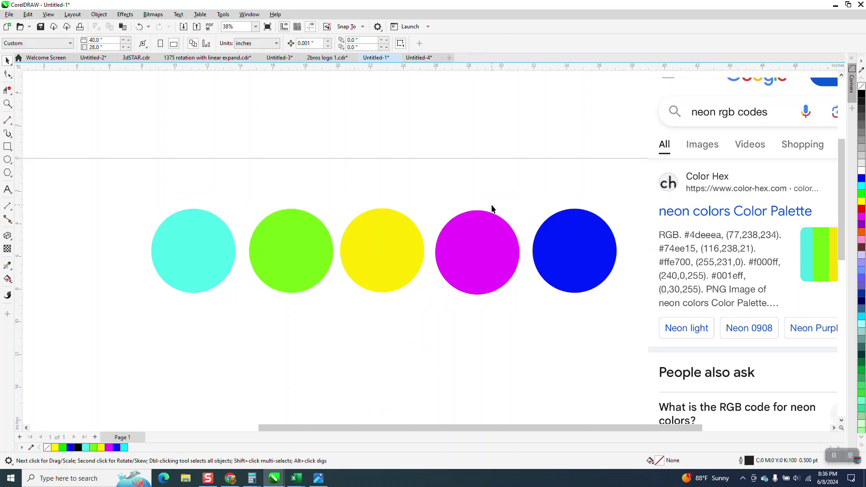
pyautogui.scroll(-1, 474, 211)
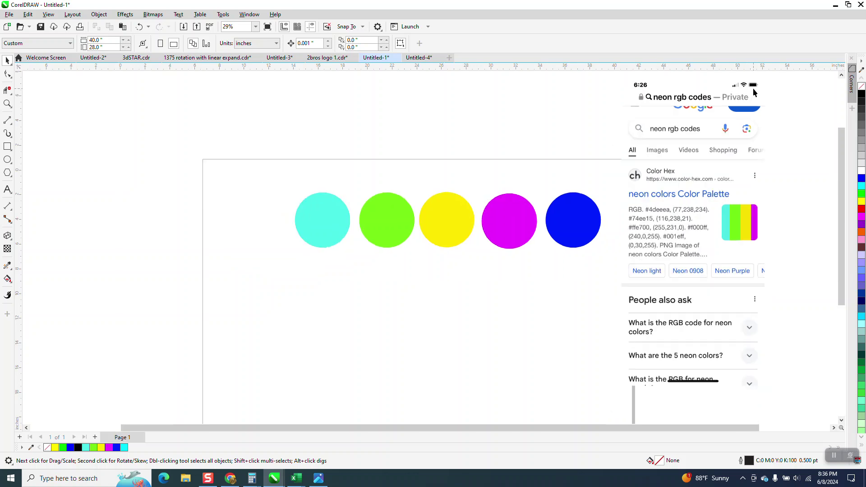
pyautogui.scroll(-1, 744, 110)
pyautogui.click(743, 112)
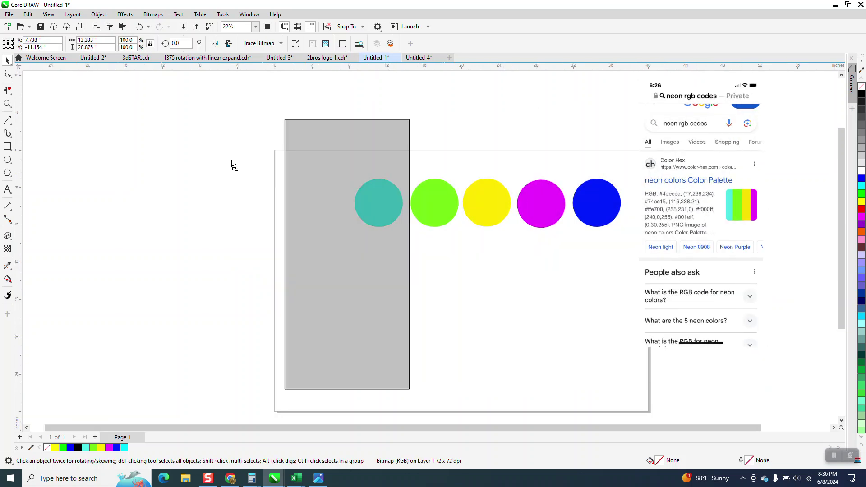
pyautogui.moveTo(743, 112); pyautogui.dragTo(189, 112)
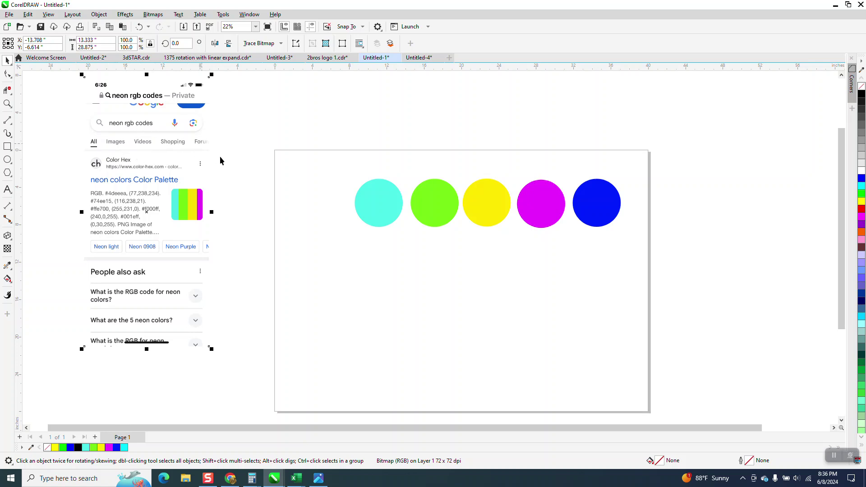
pyautogui.press('Delete')
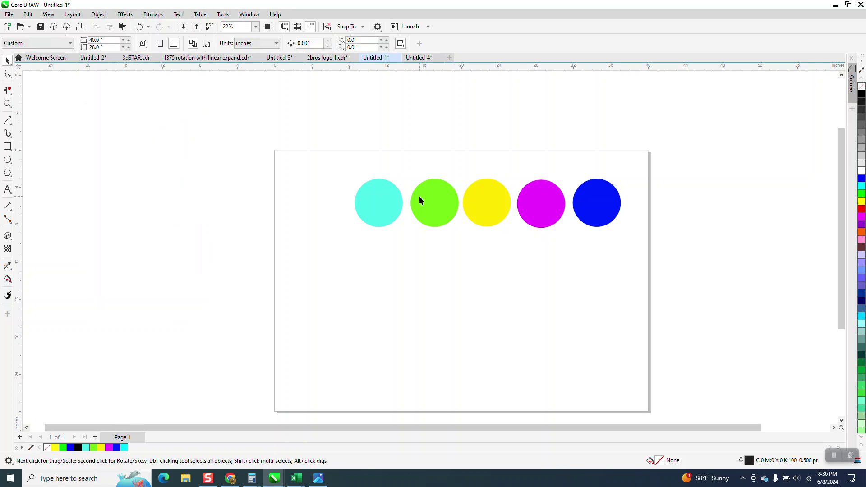
pyautogui.scroll(2, 416, 190)
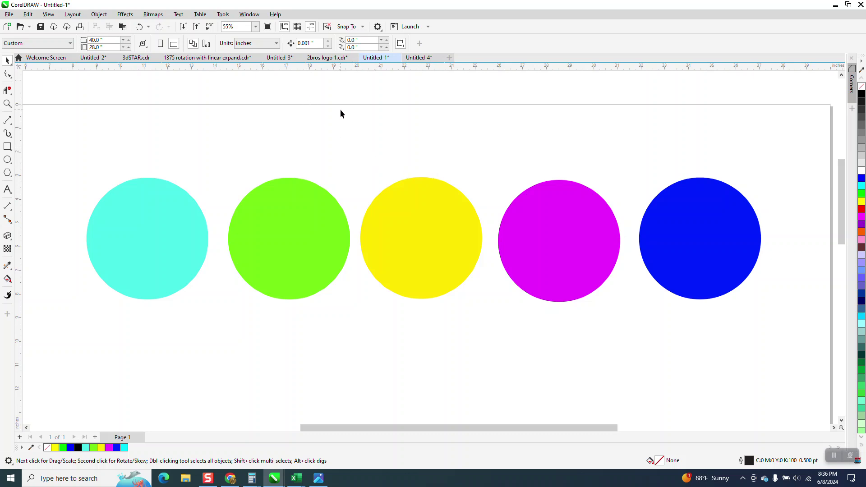
# Step: Open and close the Color Palettes docker, then return to the Window > Color Palettes commands
pyautogui.click(249, 14)
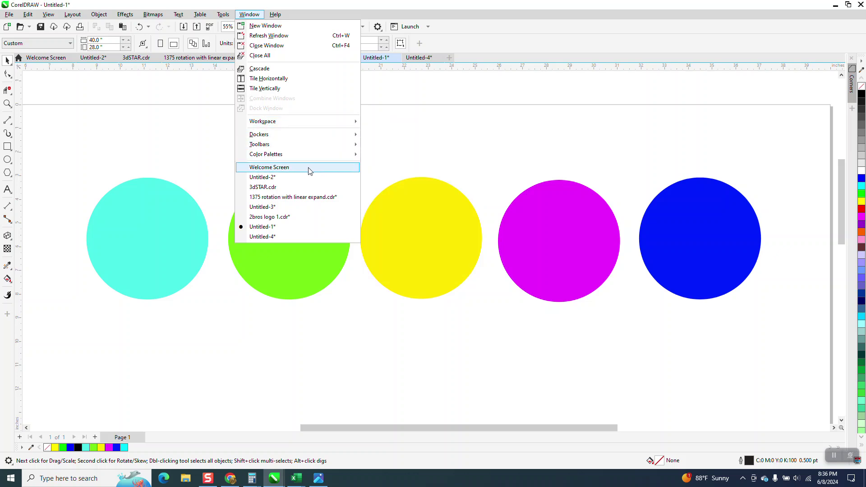
pyautogui.moveTo(267, 154)
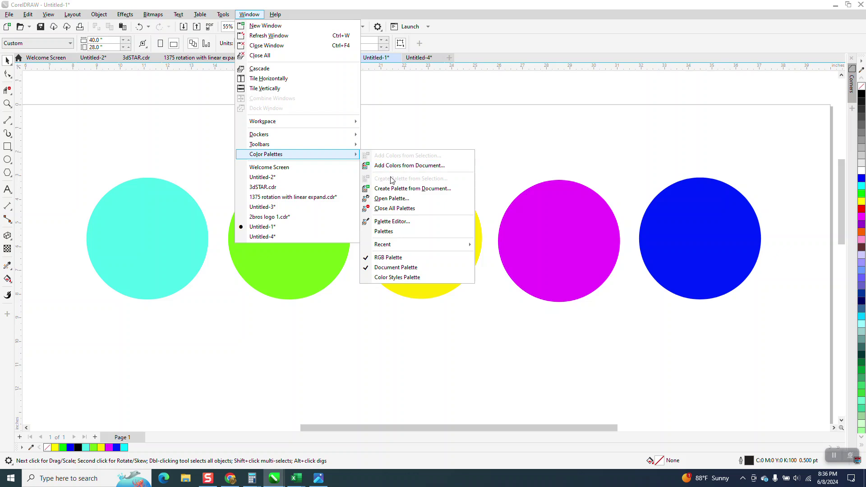
pyautogui.click(396, 232)
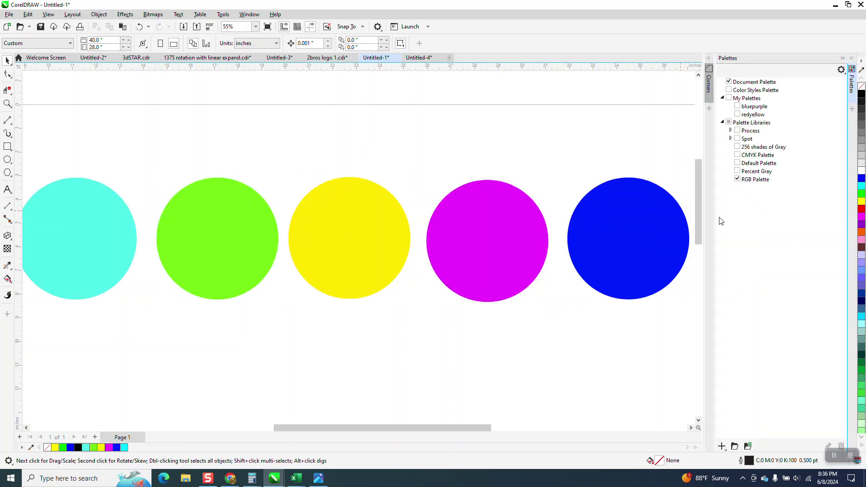
pyautogui.click(852, 58)
pyautogui.click(250, 15)
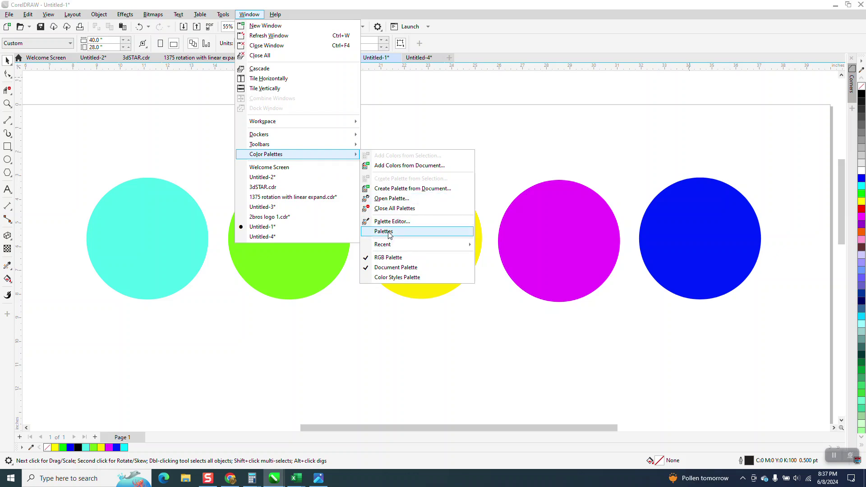
# Step: Create a palette from the document's colours and save it as NEON
pyautogui.click(390, 190)
pyautogui.write('NEON')
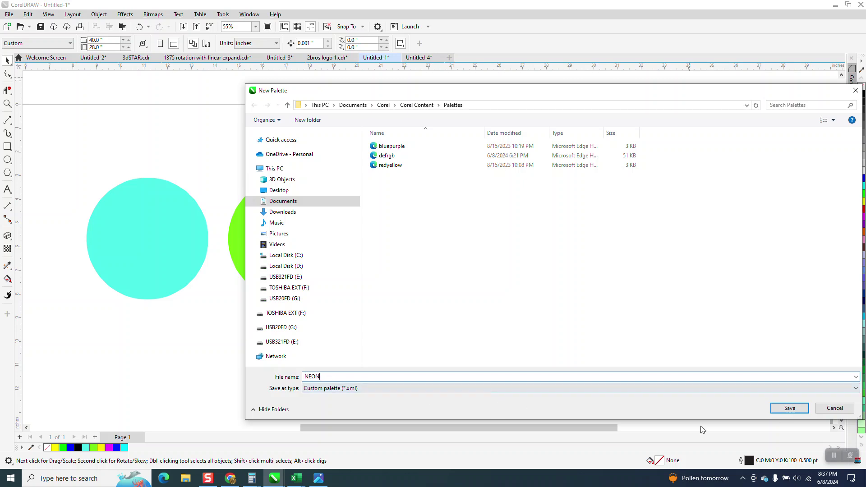
pyautogui.click(791, 409)
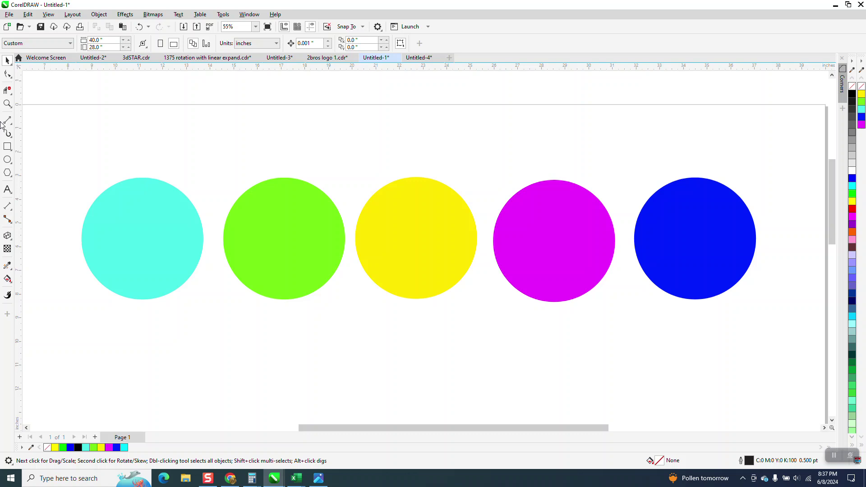
# Step: Draw a black rectangle enclosing the five circles and send it to the back
pyautogui.click(7, 147)
pyautogui.moveTo(54, 155); pyautogui.dragTo(763, 332)
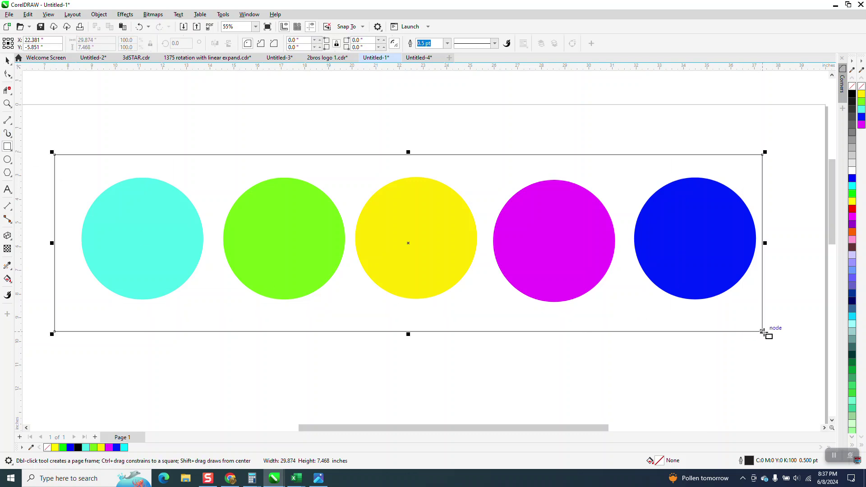
pyautogui.click(853, 95)
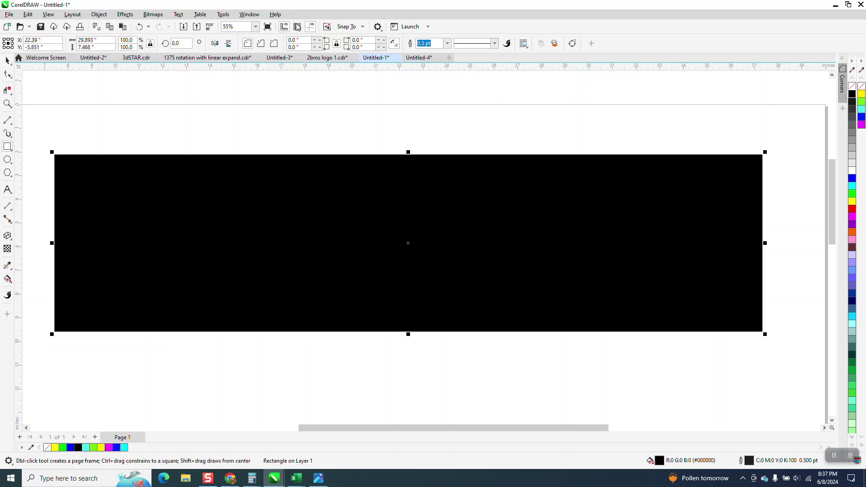
pyautogui.click(99, 15)
pyautogui.moveTo(108, 158)
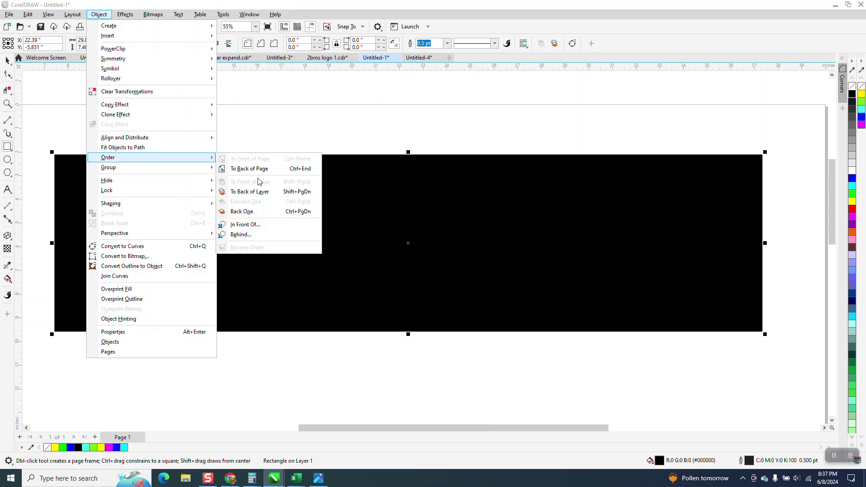
pyautogui.click(259, 169)
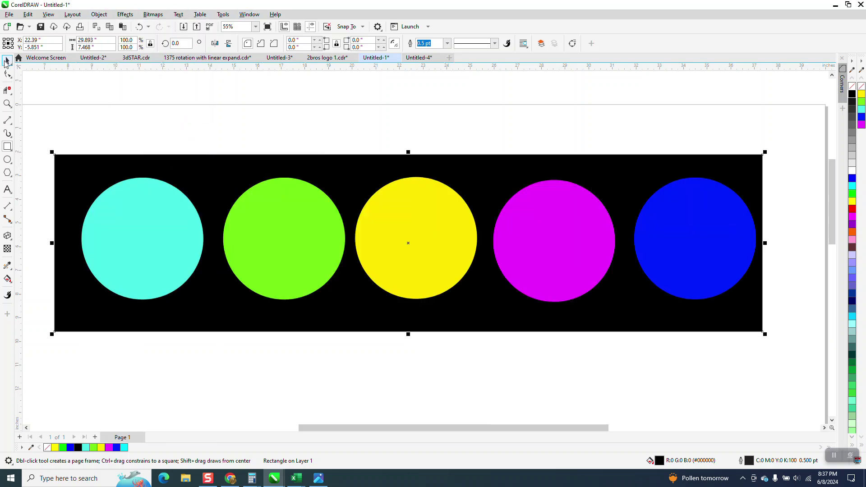
pyautogui.click(6, 61)
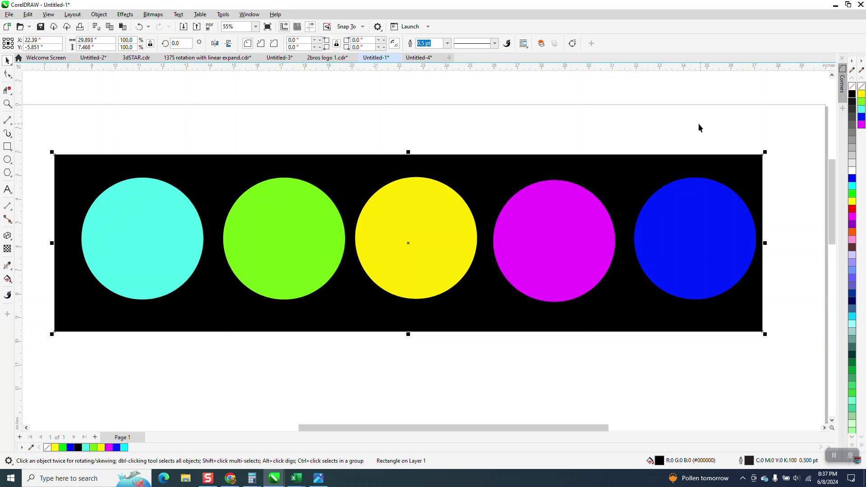
# Step: Close the docked NEON palette from its Palette menu
pyautogui.rightClick(862, 66)
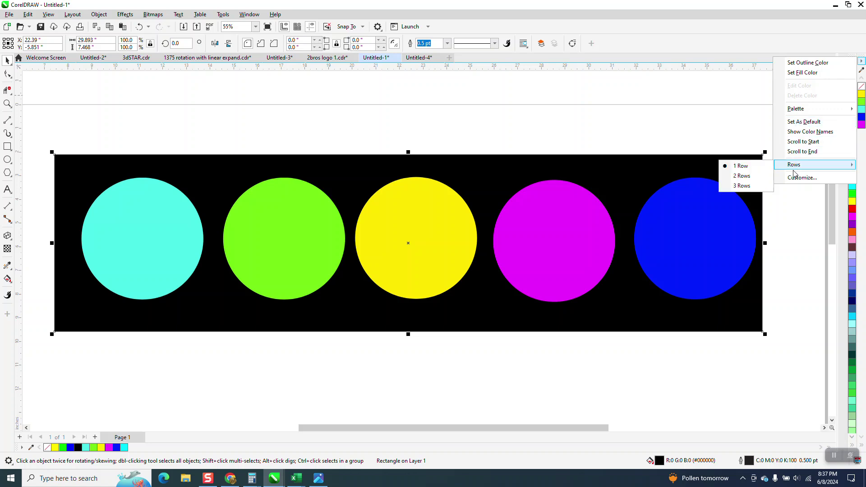
pyautogui.moveTo(795, 109)
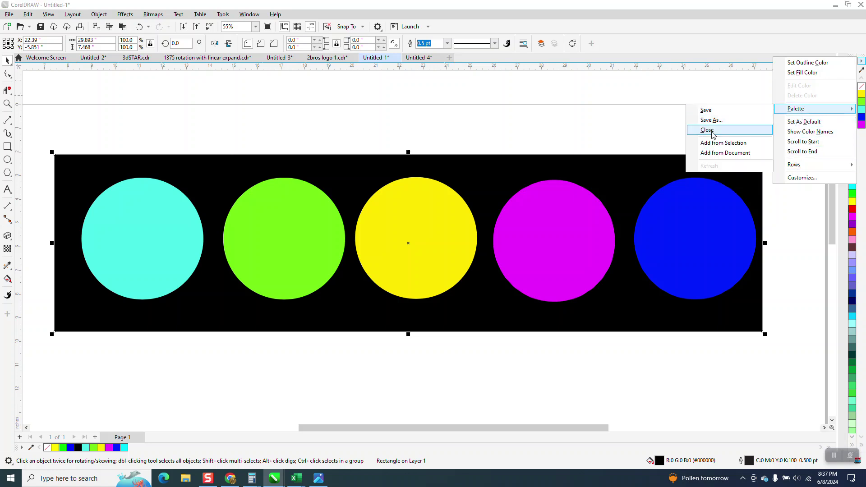
pyautogui.click(710, 132)
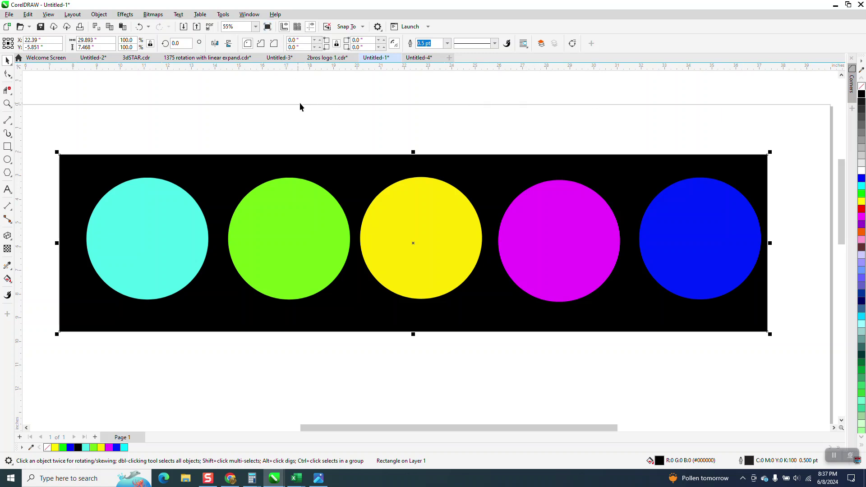
pyautogui.scroll(-1, 350, 123)
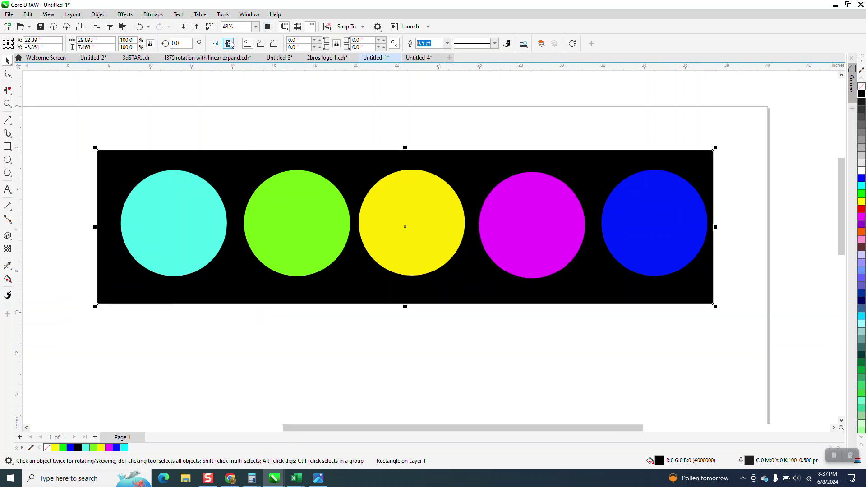
pyautogui.click(249, 15)
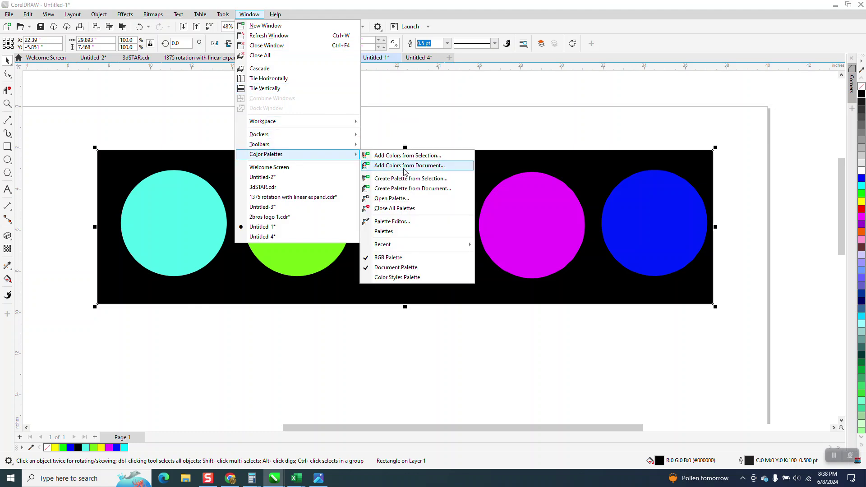
# Step: Reopen the saved NEON palette file via Open Palette
pyautogui.click(396, 200)
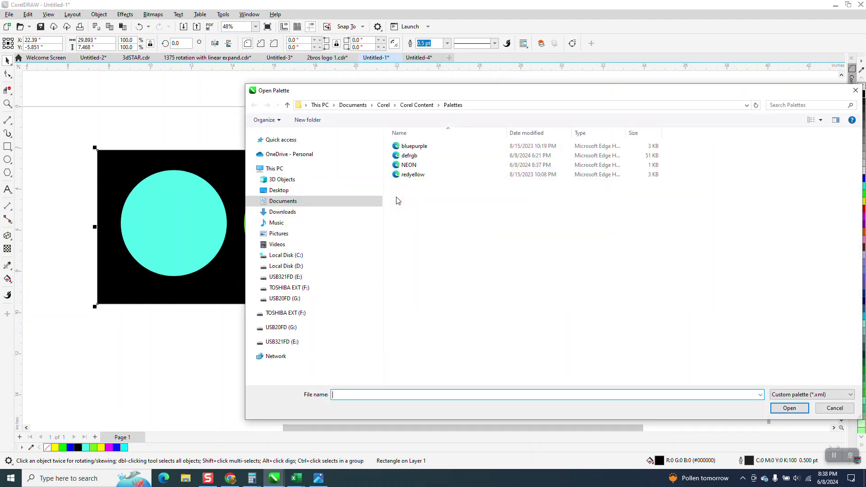
pyautogui.click(414, 165)
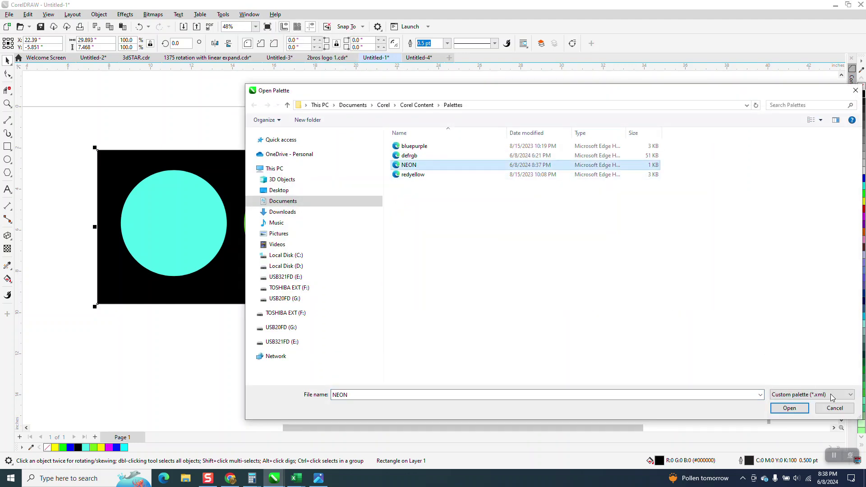
pyautogui.click(791, 408)
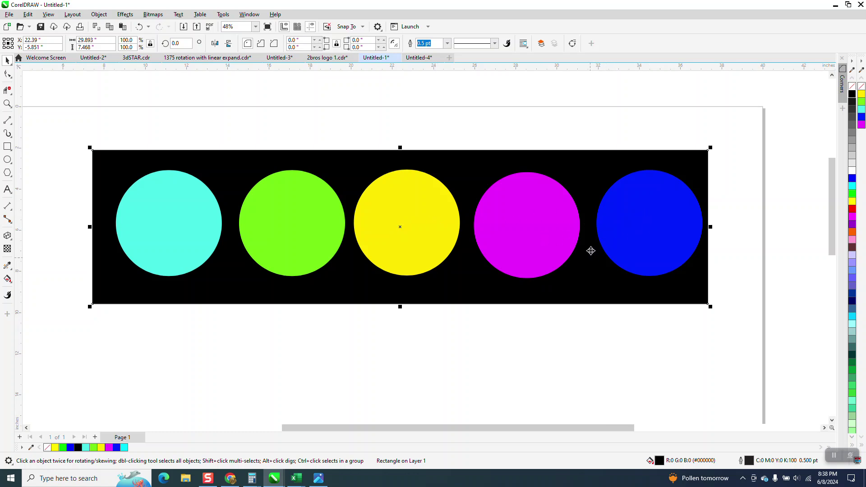
pyautogui.scroll(-1, 508, 163)
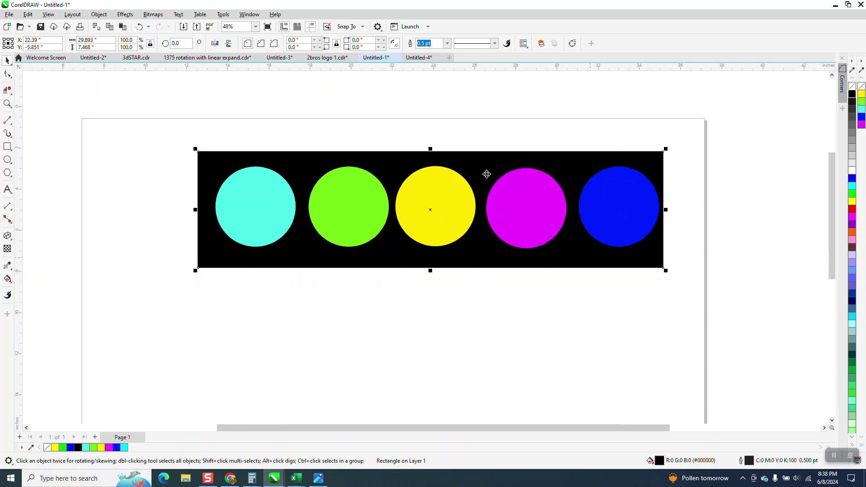
# Step: Draw an octagon filled NEON green, move it onto the rectangle's bottom edge, and zoom in
pyautogui.click(8, 174)
pyautogui.moveTo(445, 304); pyautogui.dragTo(361, 387)
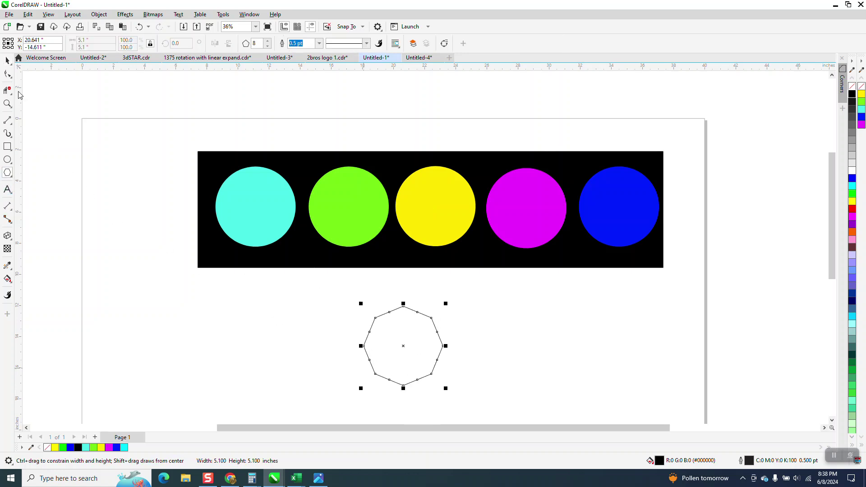
pyautogui.click(7, 60)
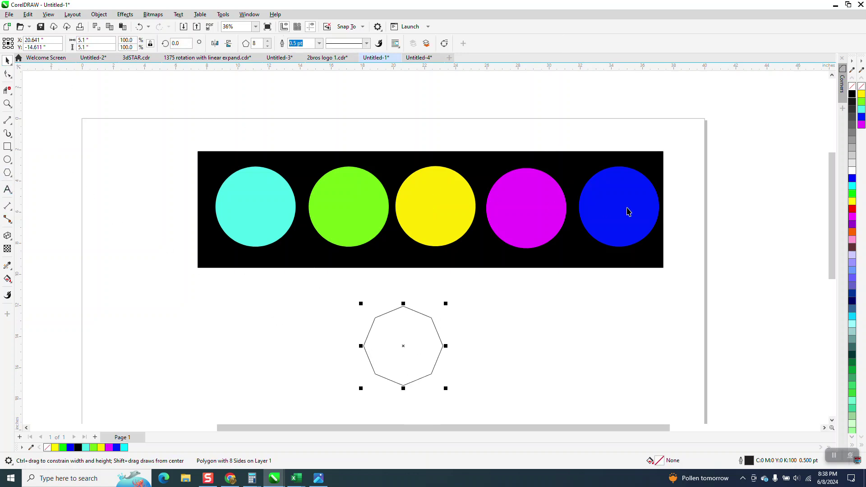
pyautogui.click(862, 104)
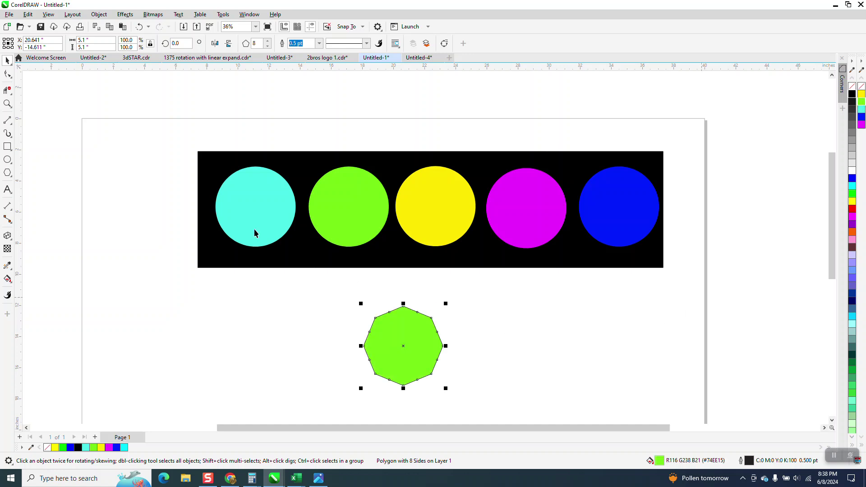
pyautogui.moveTo(424, 349); pyautogui.dragTo(395, 285)
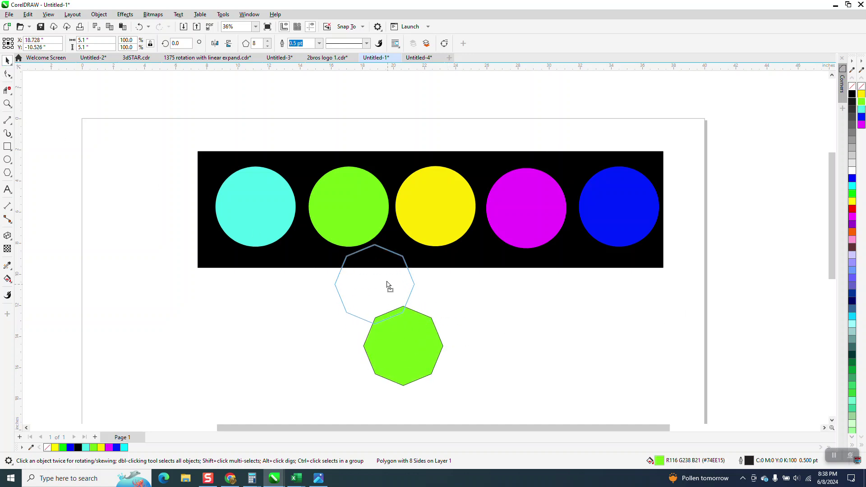
pyautogui.click(7, 104)
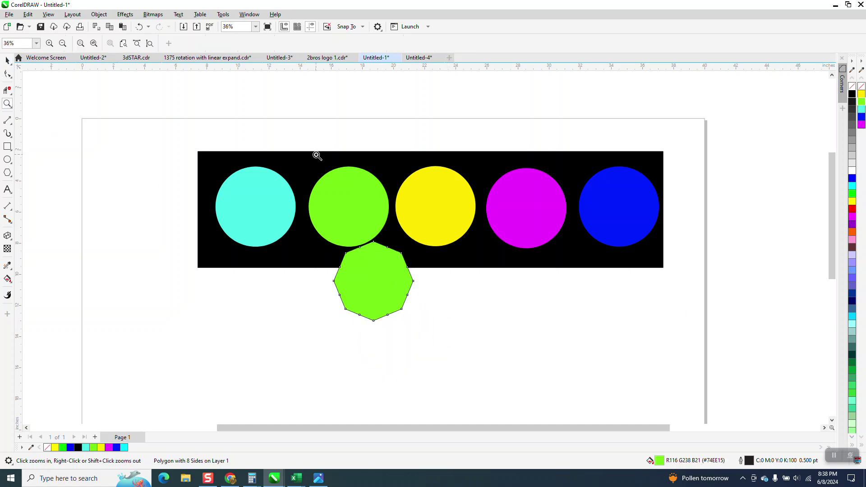
pyautogui.moveTo(311, 154); pyautogui.dragTo(504, 353)
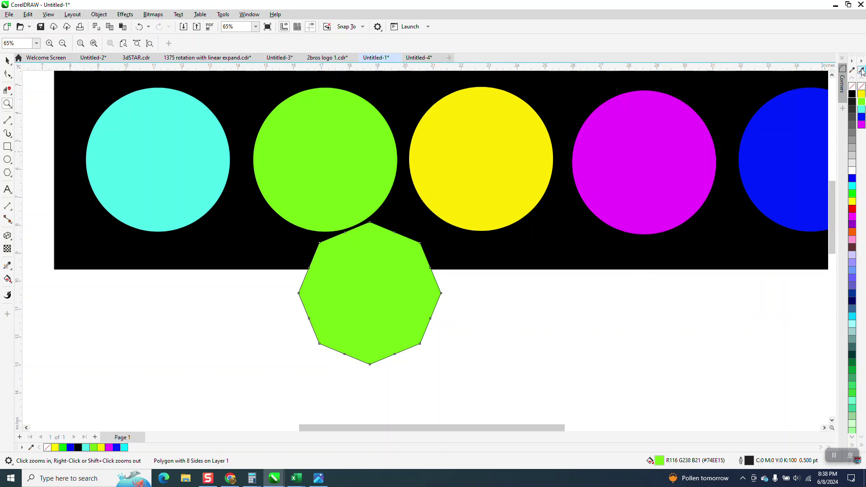
# Step: Close the NEON palette again from its flyout's Palette menu
pyautogui.click(862, 62)
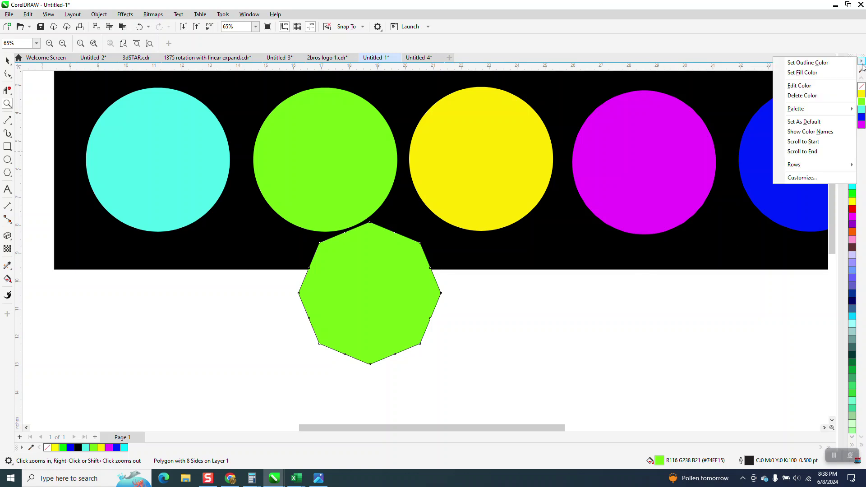
pyautogui.click(861, 63)
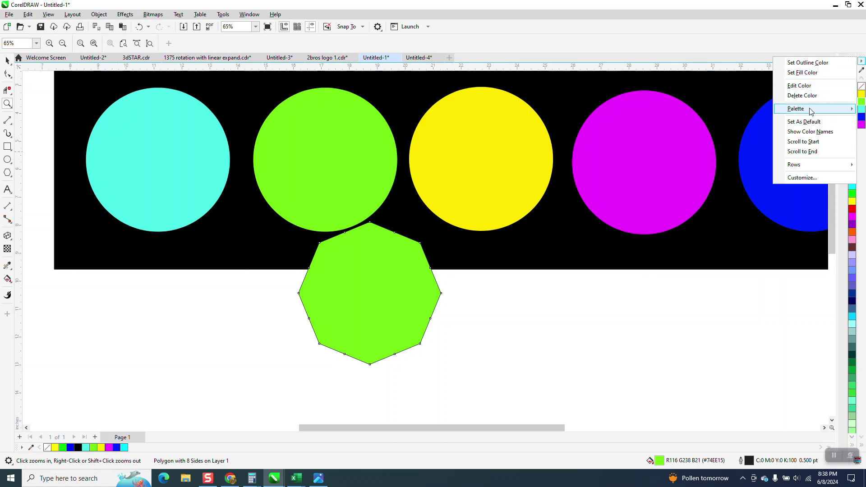
pyautogui.moveTo(796, 109)
pyautogui.click(707, 129)
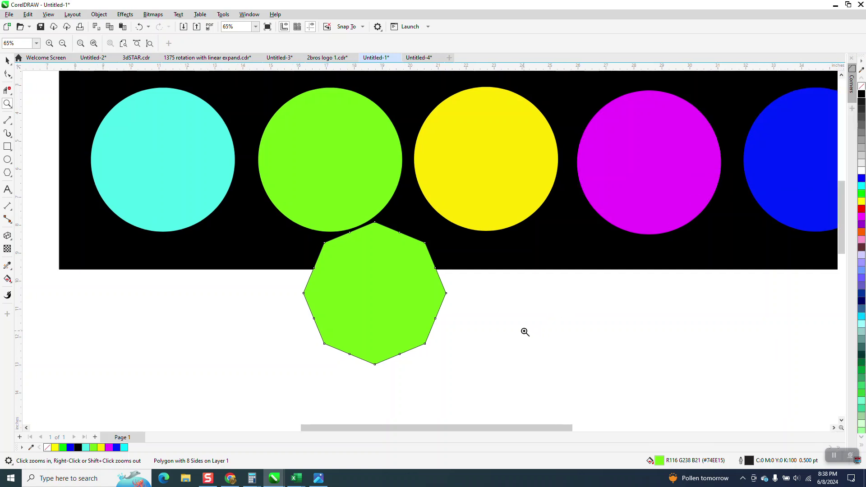